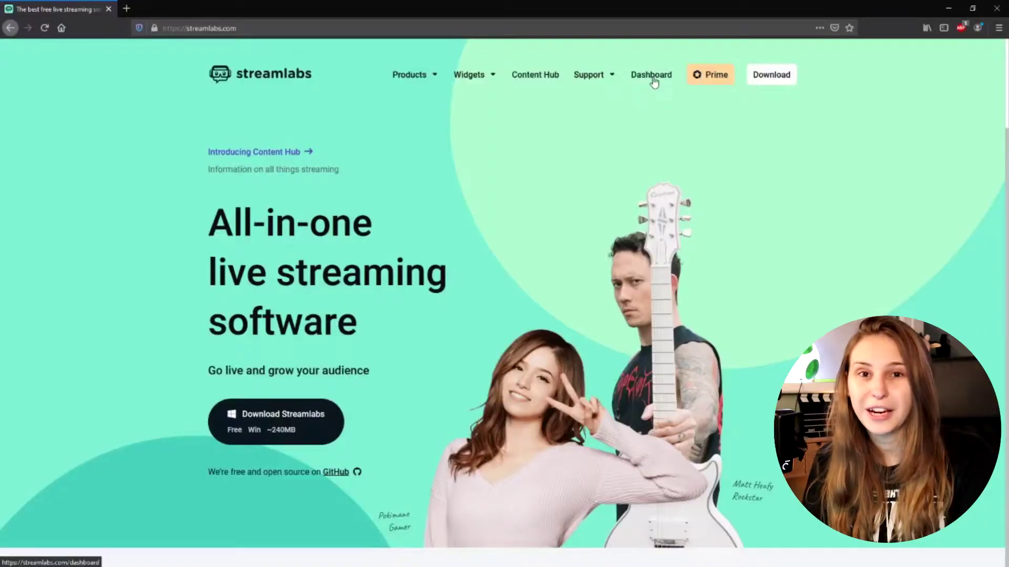
From the dashboard, go to Cloudbot's custom commands and start adding a new custom command
{"action": "left_click", "coordinate": [652, 77]}
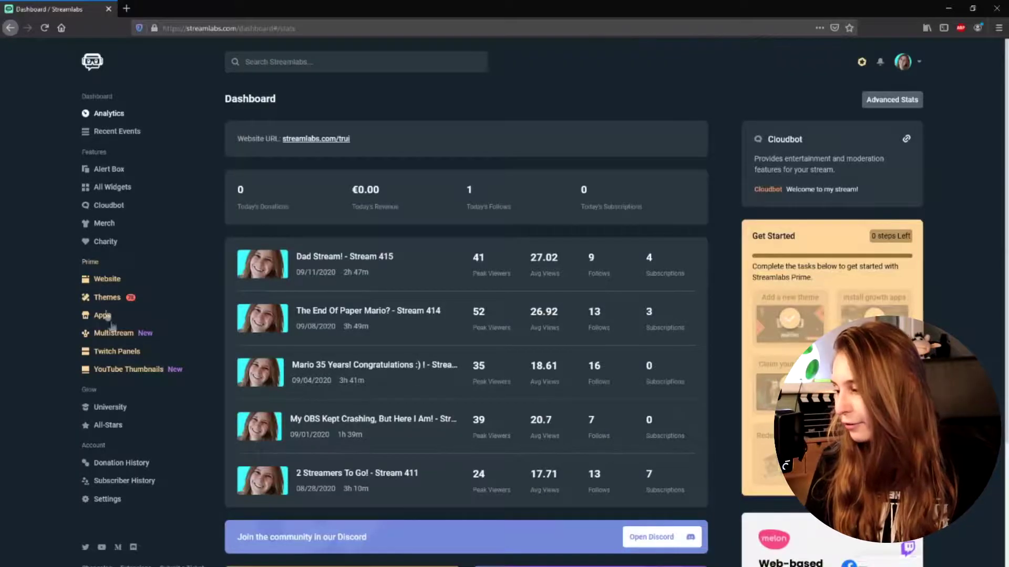
{"action": "left_click", "coordinate": [109, 210]}
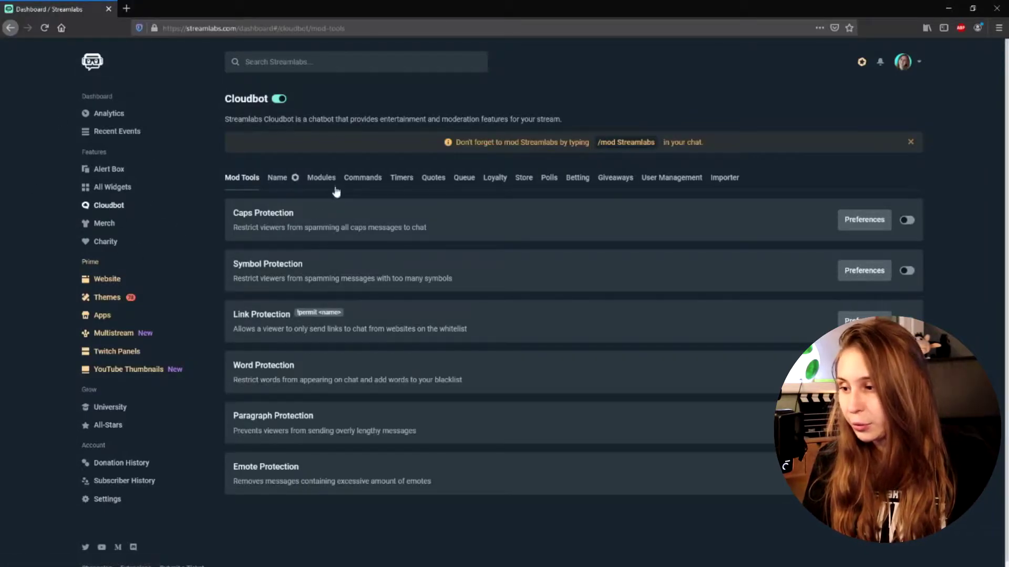
{"action": "left_click", "coordinate": [350, 181]}
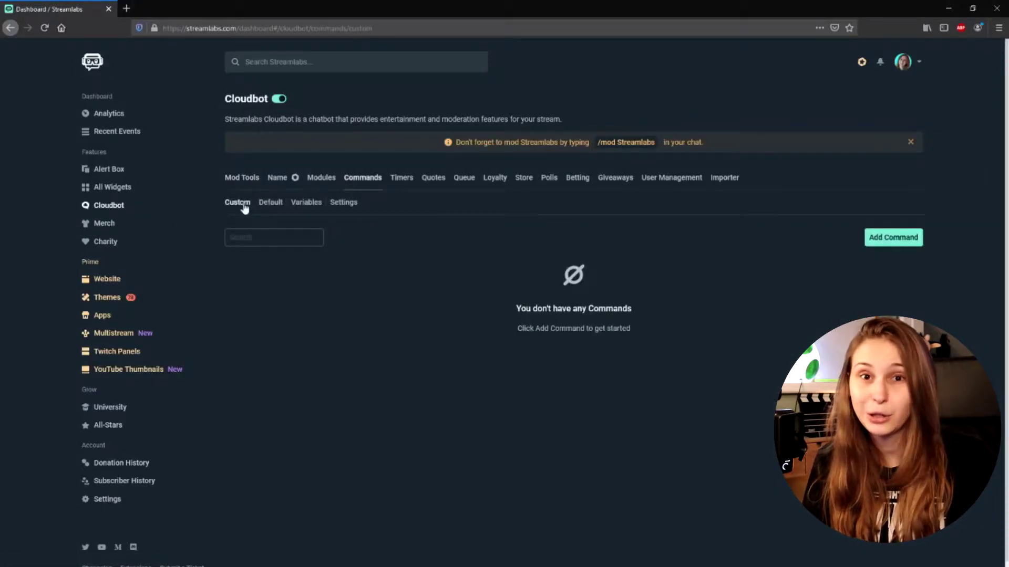
{"action": "left_click", "coordinate": [882, 239]}
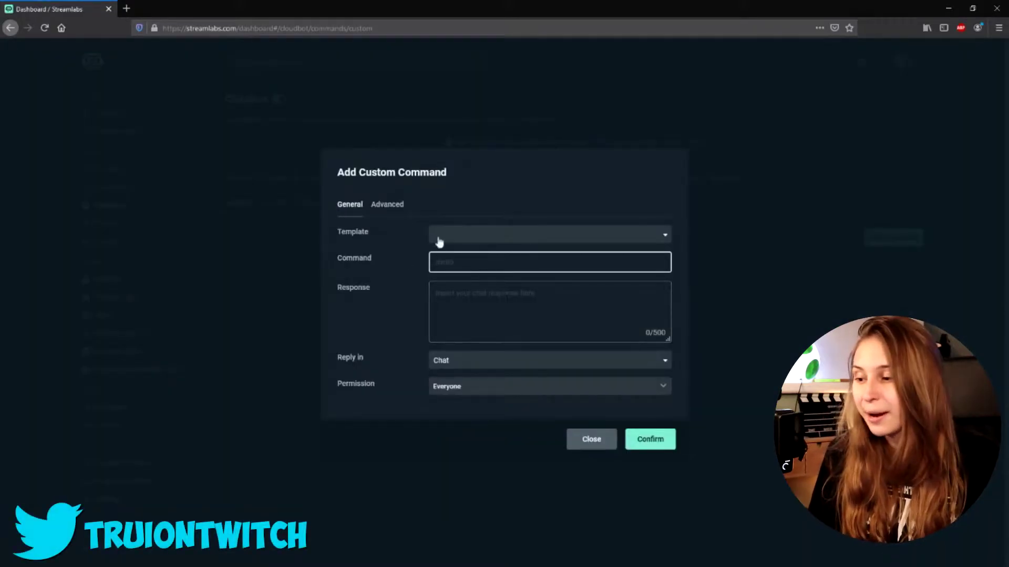
Base the new command on the !uptime template and mark the {uptime} variable in its response
{"action": "left_click", "coordinate": [455, 237]}
{"action": "scroll", "coordinate": [467, 279], "scroll_direction": "down", "scroll_amount": 5}
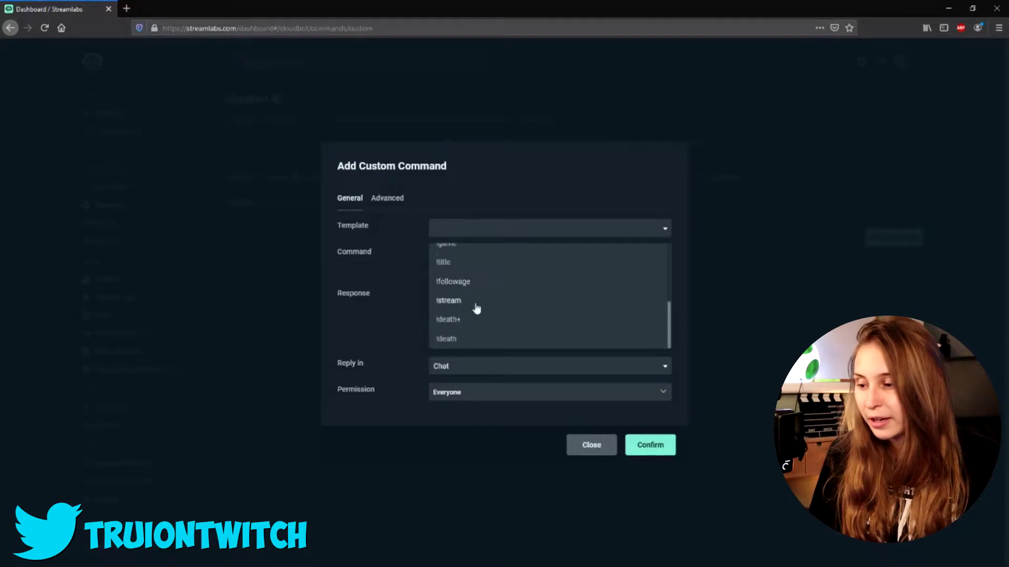
{"action": "scroll", "coordinate": [475, 308], "scroll_direction": "up", "scroll_amount": 4}
{"action": "left_click", "coordinate": [457, 277]}
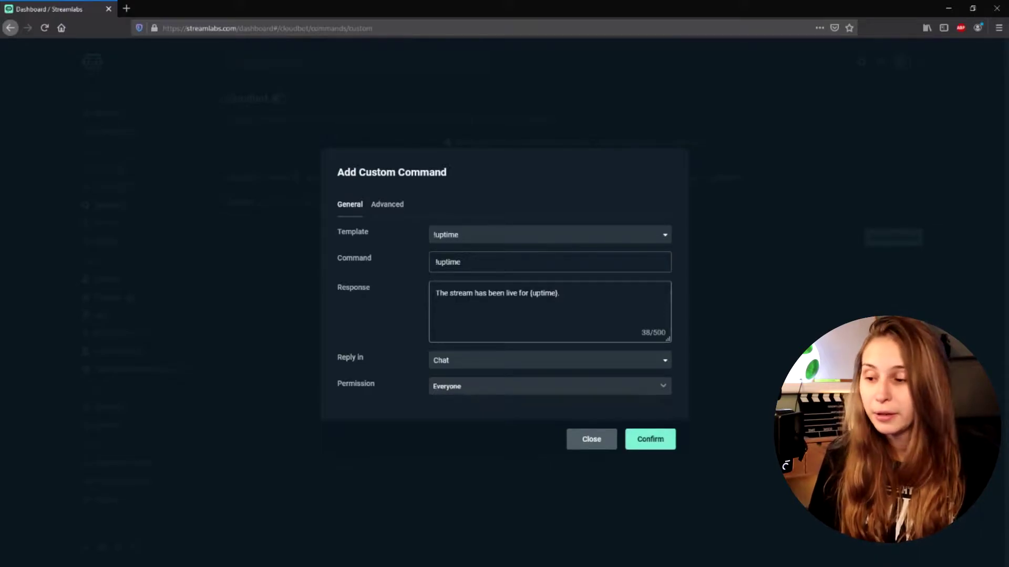
{"action": "left_click_drag", "start_coordinate": [558, 294], "coordinate": [530, 293]}
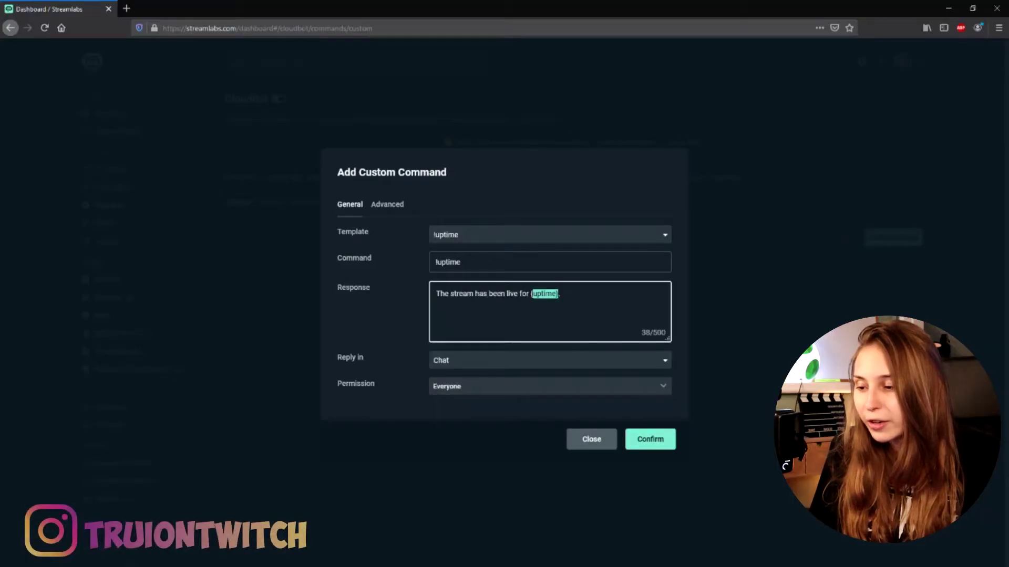
Reword the response text before {uptime} to say the streamer has been rocking it for
{"action": "left_click_drag", "start_coordinate": [529, 293], "coordinate": [406, 312]}
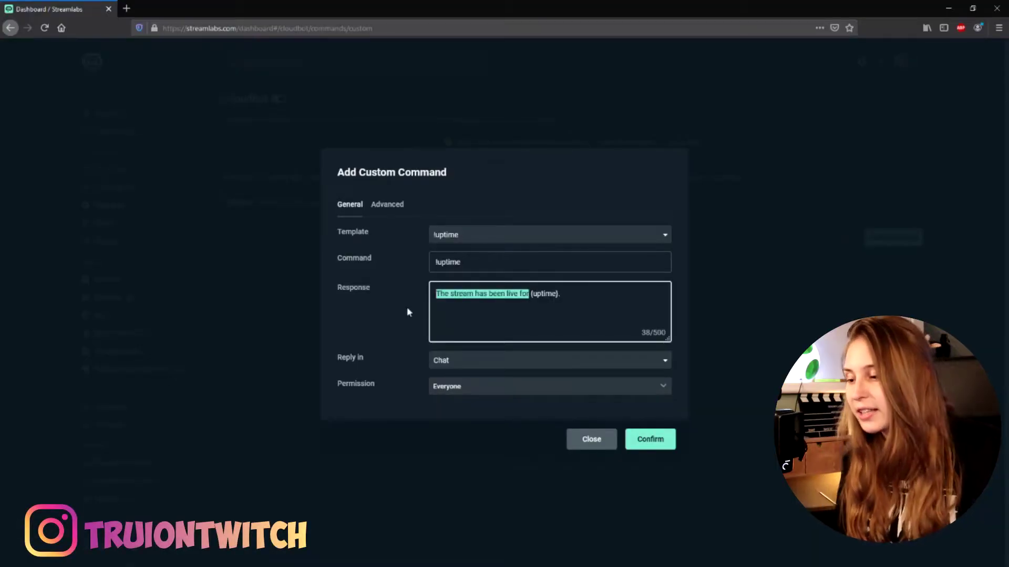
{"action": "type", "text": "Trui has vee"}
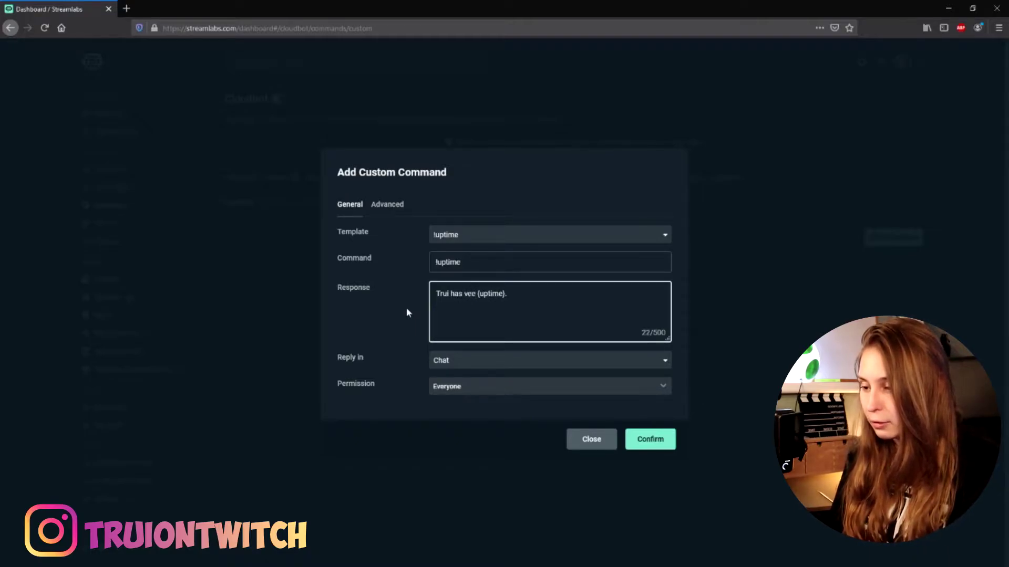
{"action": "key", "text": "BackSpace"}
{"action": "key", "text": "BackSpace"}
{"action": "key", "text": "BackSpace"}
{"action": "type", "text": "been rocking it for"}
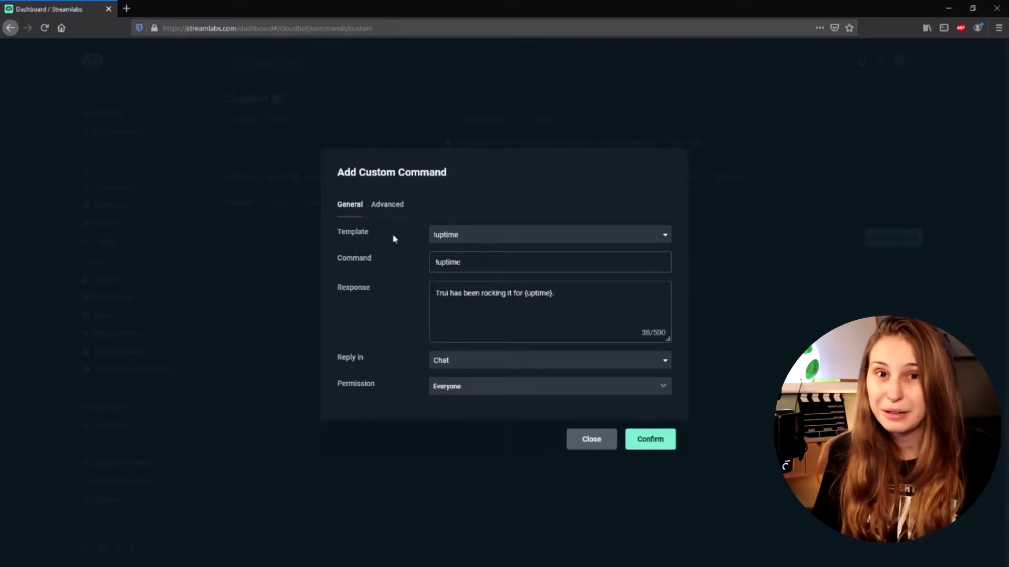
{"action": "left_click", "coordinate": [397, 204]}
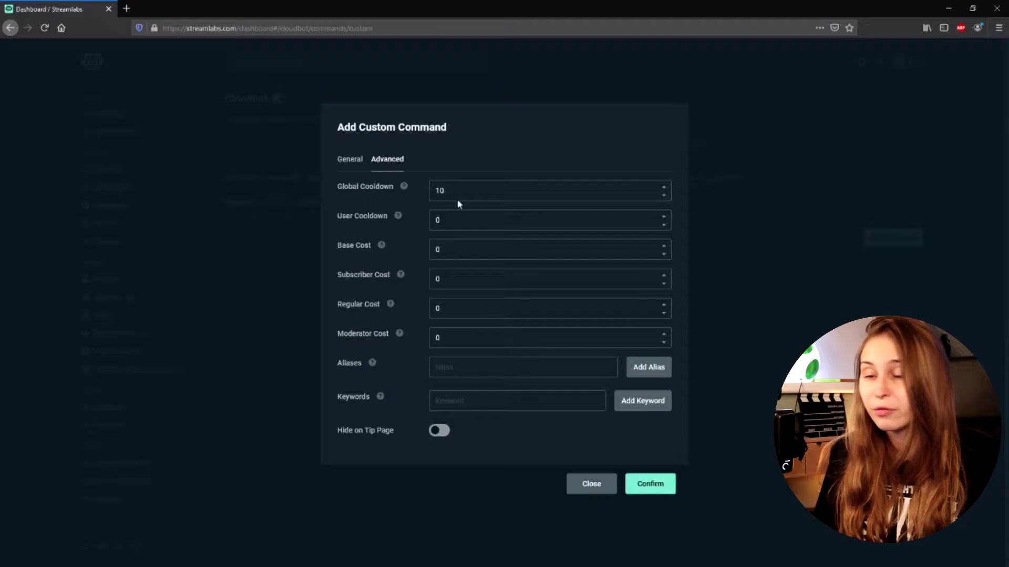
Keep the global cooldown at 10 and set the user cooldown to 5
{"action": "left_click", "coordinate": [434, 185]}
{"action": "double_click", "coordinate": [436, 191]}
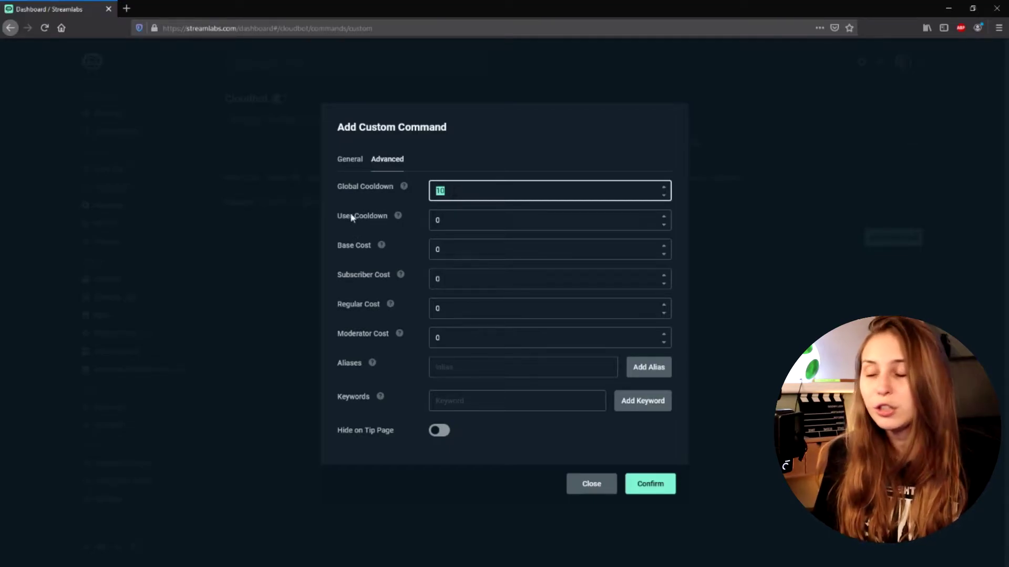
{"action": "left_click", "coordinate": [492, 220]}
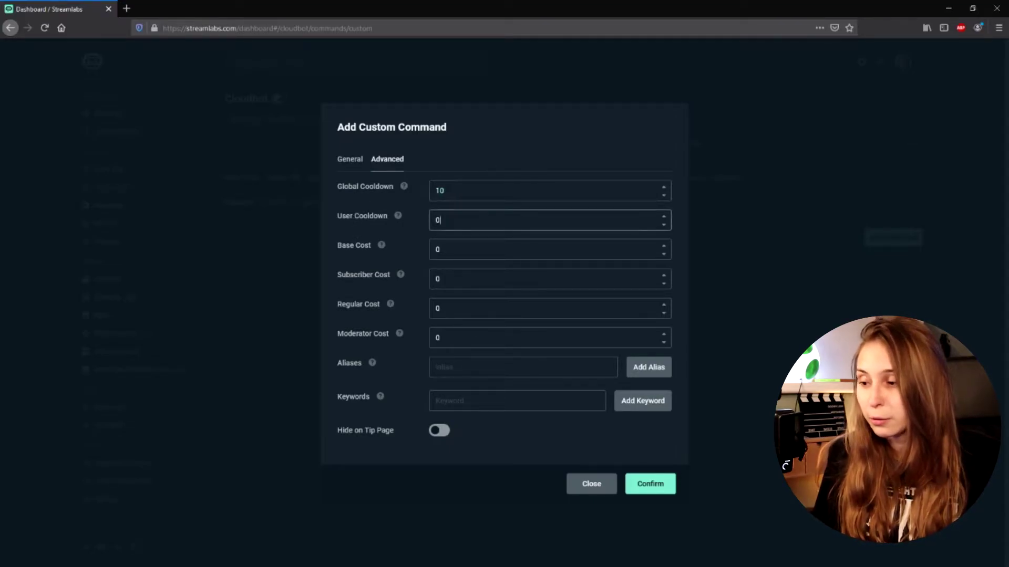
{"action": "key", "text": "ctrl+a"}
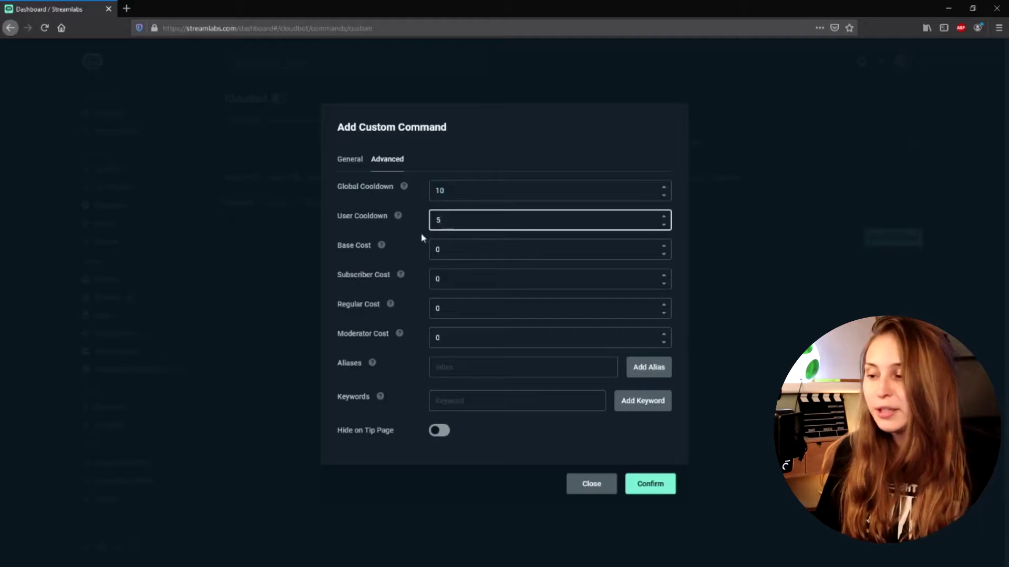
{"action": "left_click", "coordinate": [419, 231]}
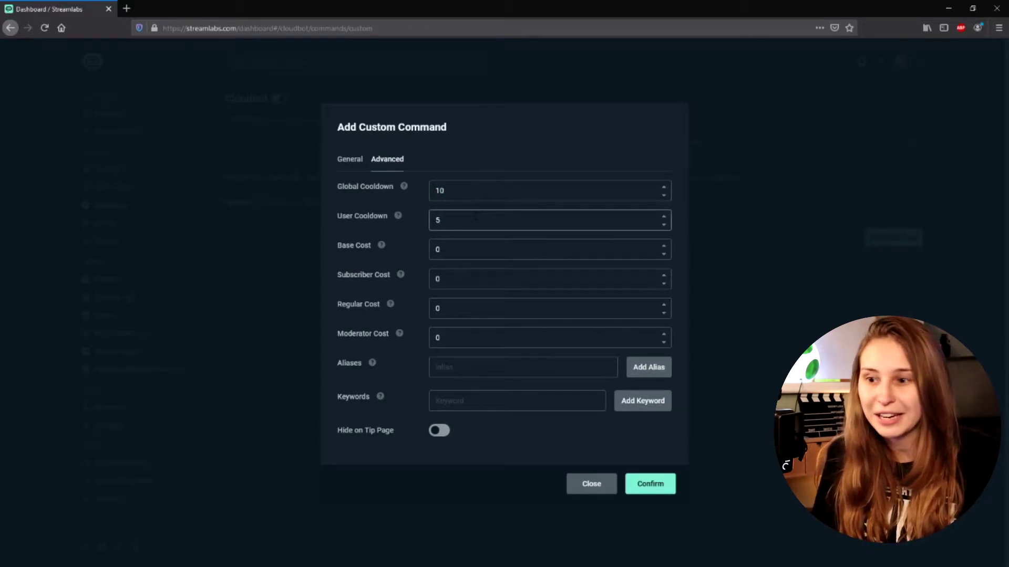
{"action": "left_click", "coordinate": [457, 250]}
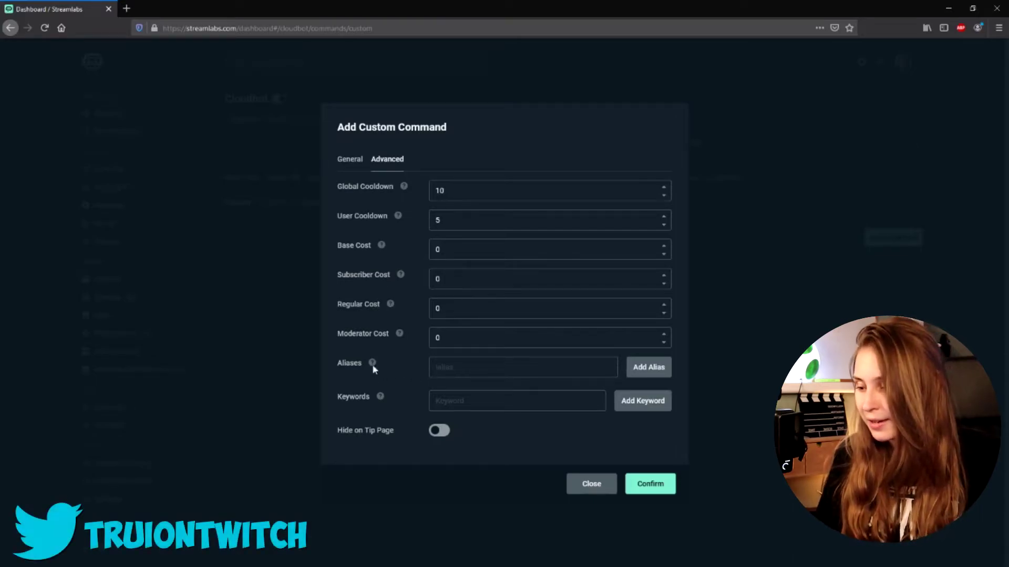
Add !livetime as an alias for the !uptime command
{"action": "mouse_move", "coordinate": [372, 363]}
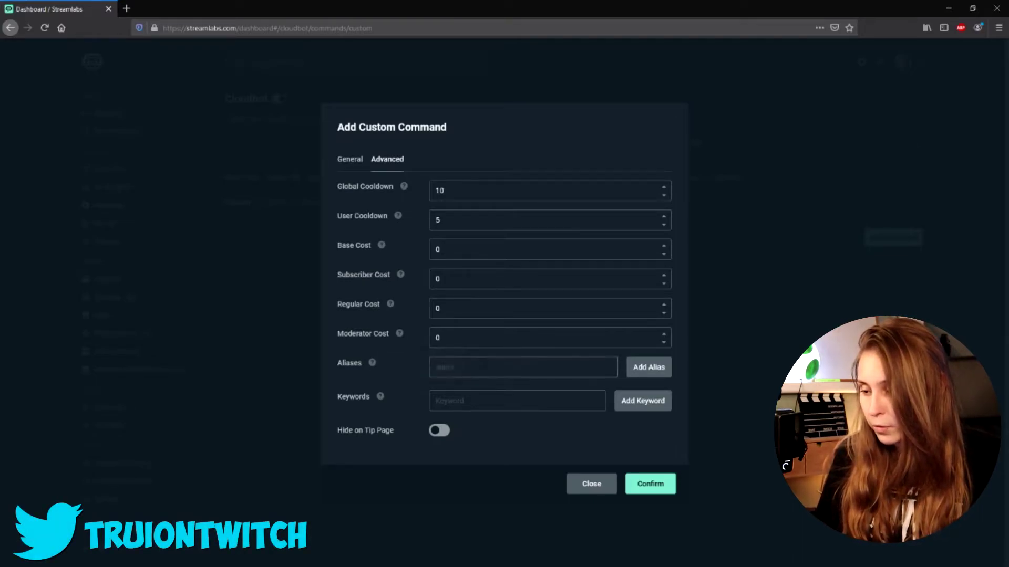
{"action": "left_click", "coordinate": [485, 367]}
{"action": "type", "text": "!lit"}
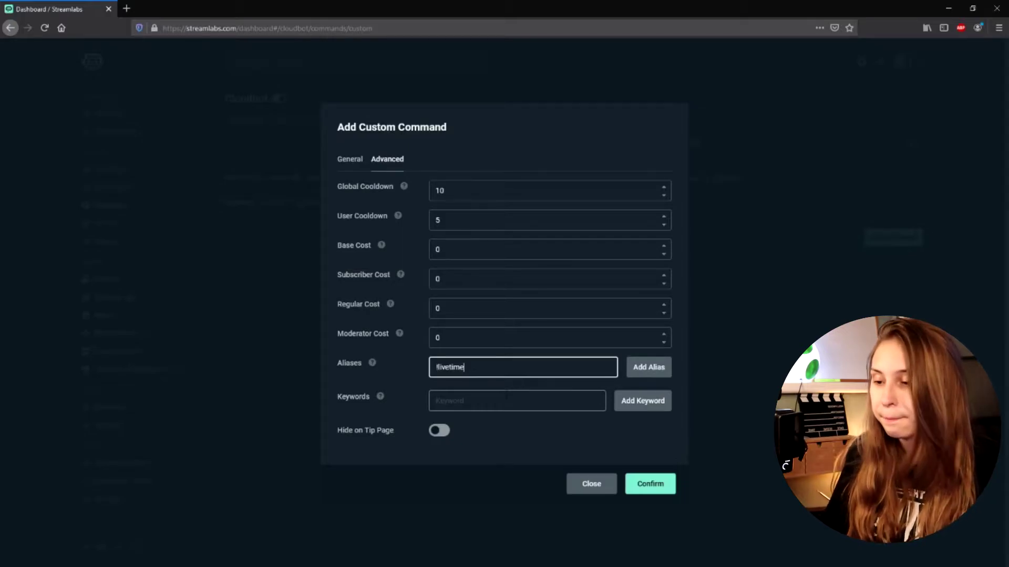
{"action": "left_click", "coordinate": [640, 370]}
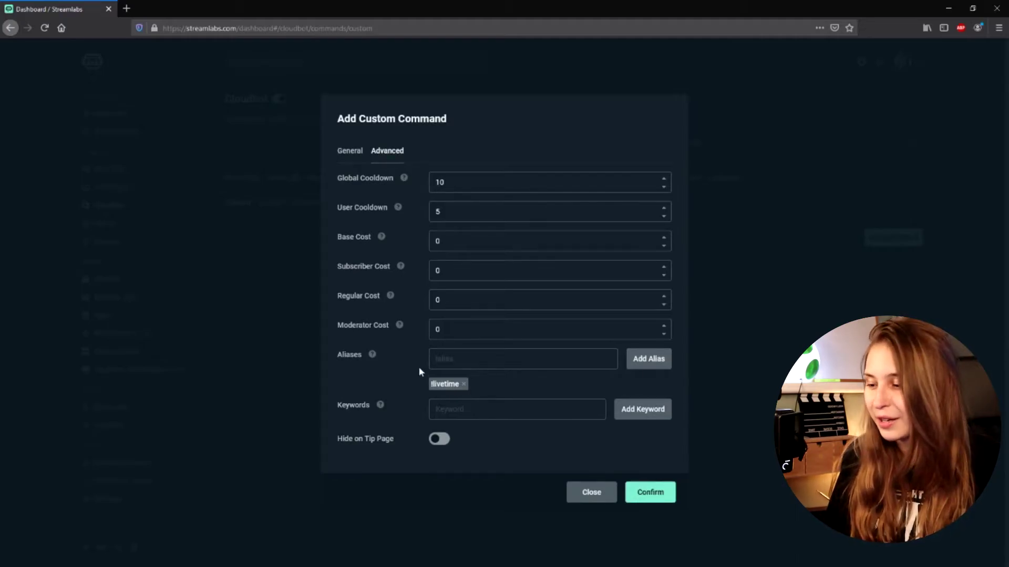
Add live as a trigger keyword for the command
{"action": "left_click", "coordinate": [476, 401]}
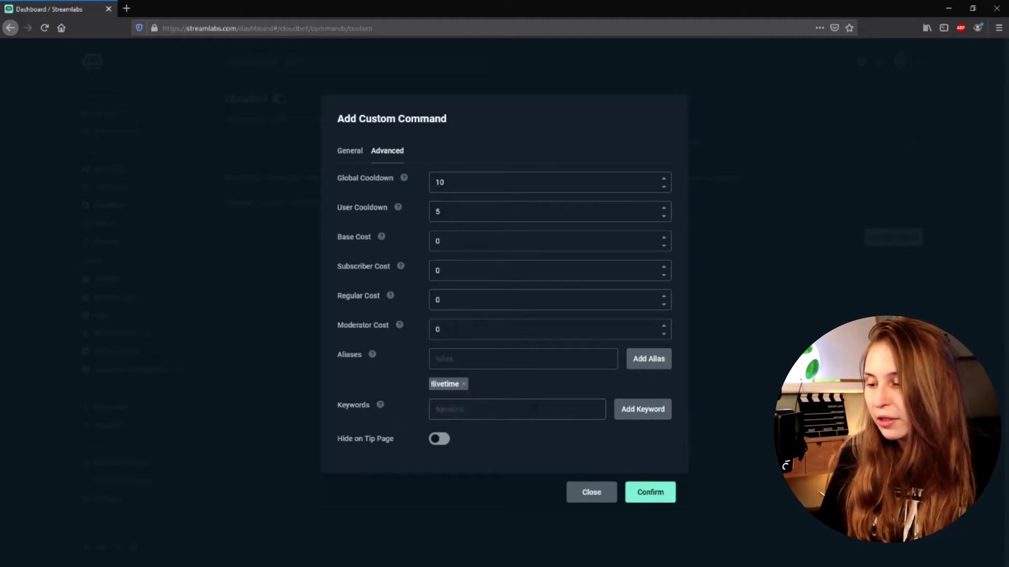
{"action": "left_click", "coordinate": [515, 416]}
{"action": "type", "text": "live"}
{"action": "left_click", "coordinate": [644, 410]}
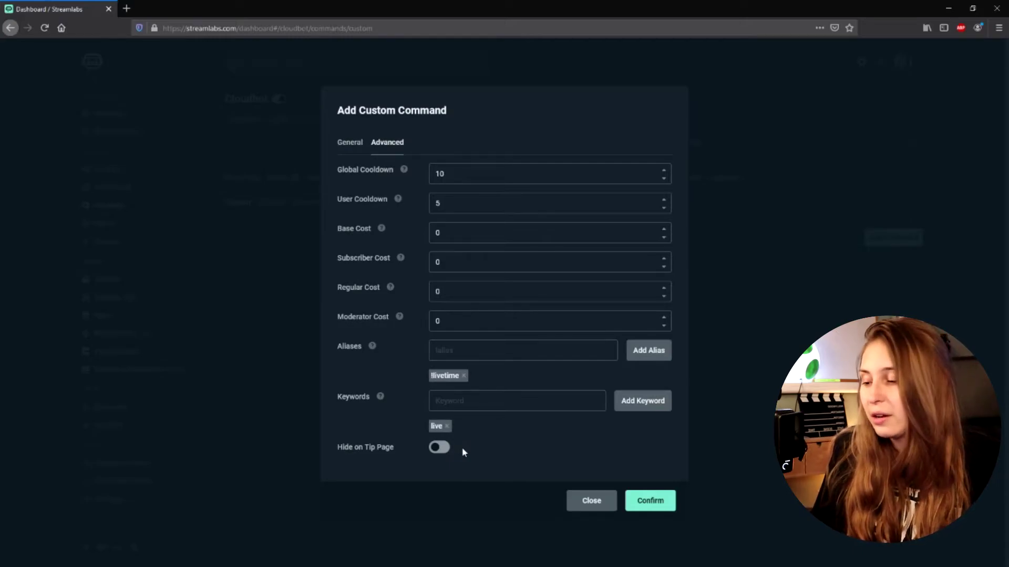
Remove the live keyword again and save the !uptime command
{"action": "left_click", "coordinate": [446, 426]}
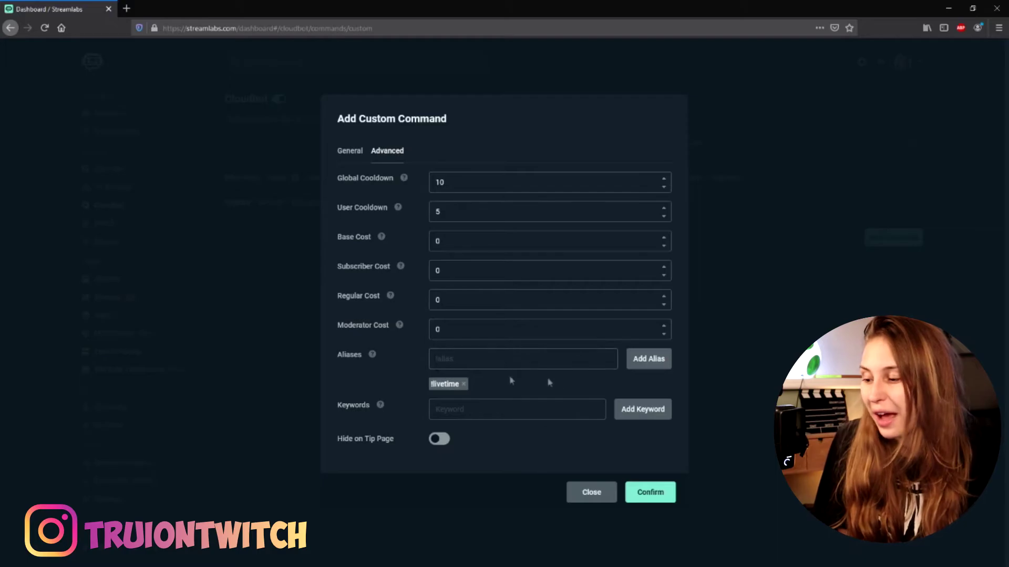
{"action": "left_click", "coordinate": [660, 494]}
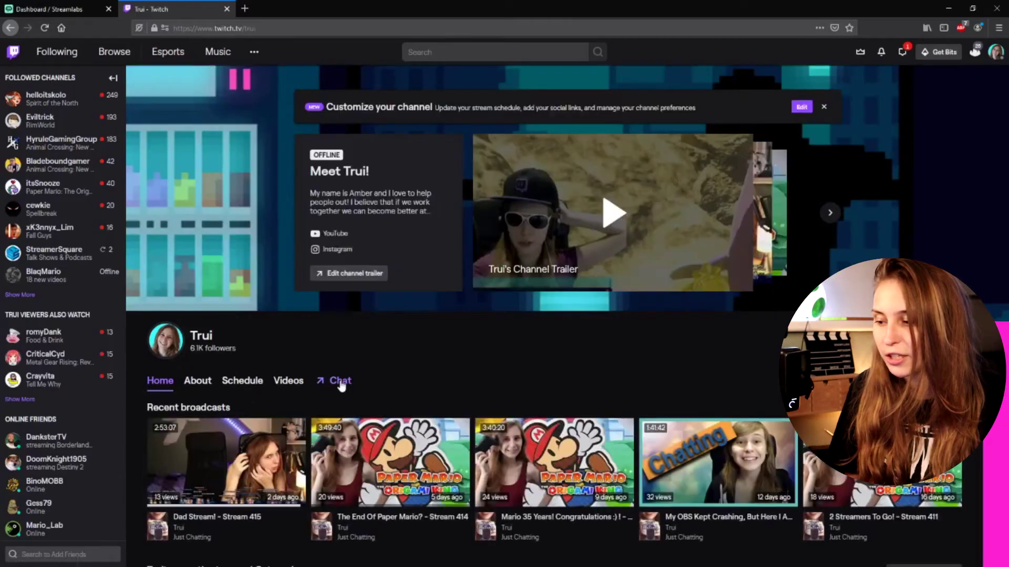
In Twitch chat, mod Streamlabs with /mod streamlabs and send !uptime to test the reply
{"action": "left_click", "coordinate": [340, 381]}
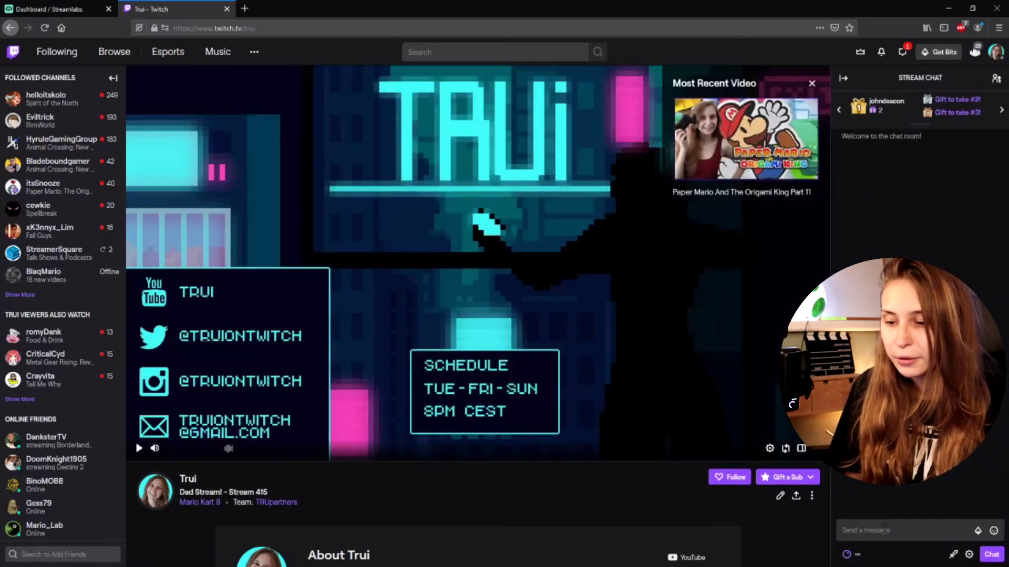
{"action": "type", "text": "/mod"}
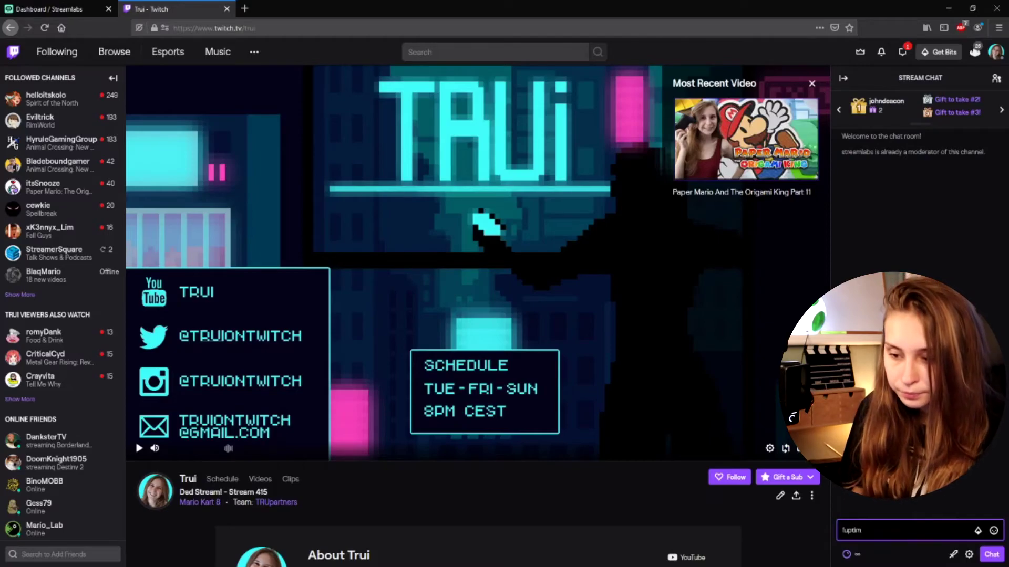
{"action": "key", "text": "Return"}
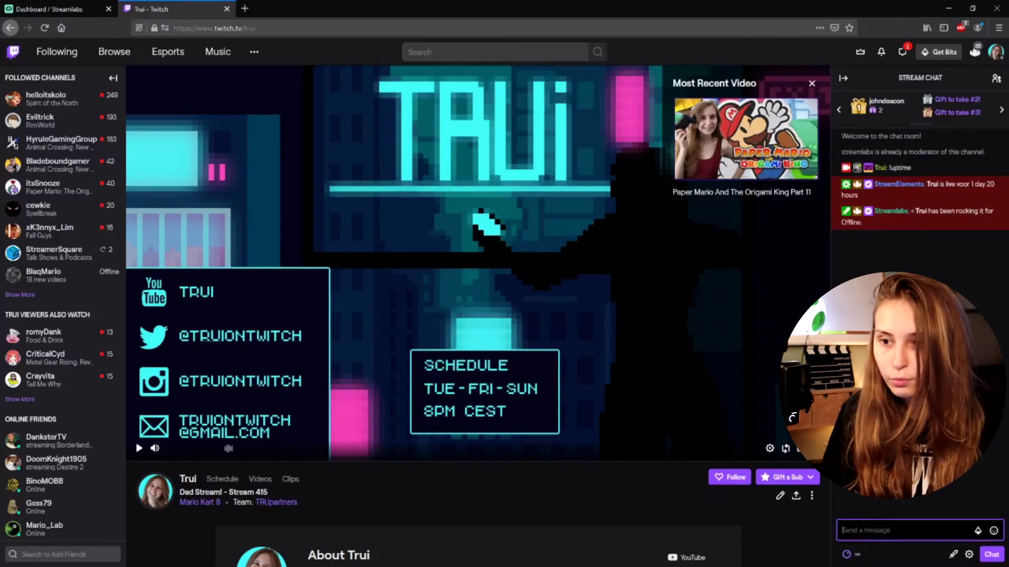